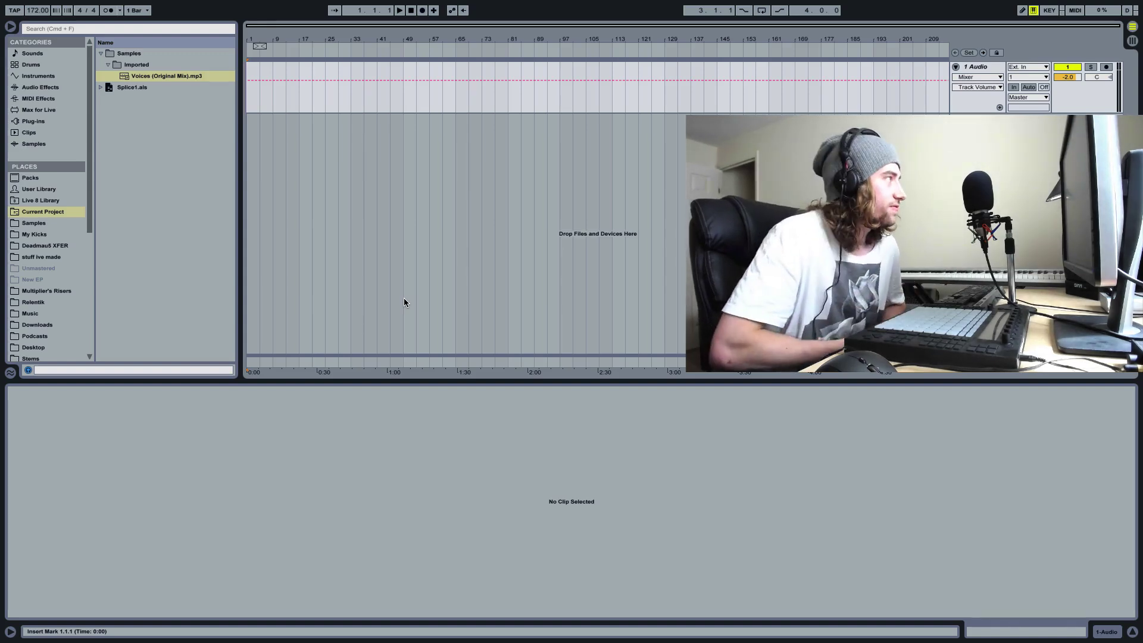
Place Voices (Original Mix).mp3 at the start of the 1 Audio track and enable Warp for the clip
{"action": "left_click", "coordinate": [156, 76]}
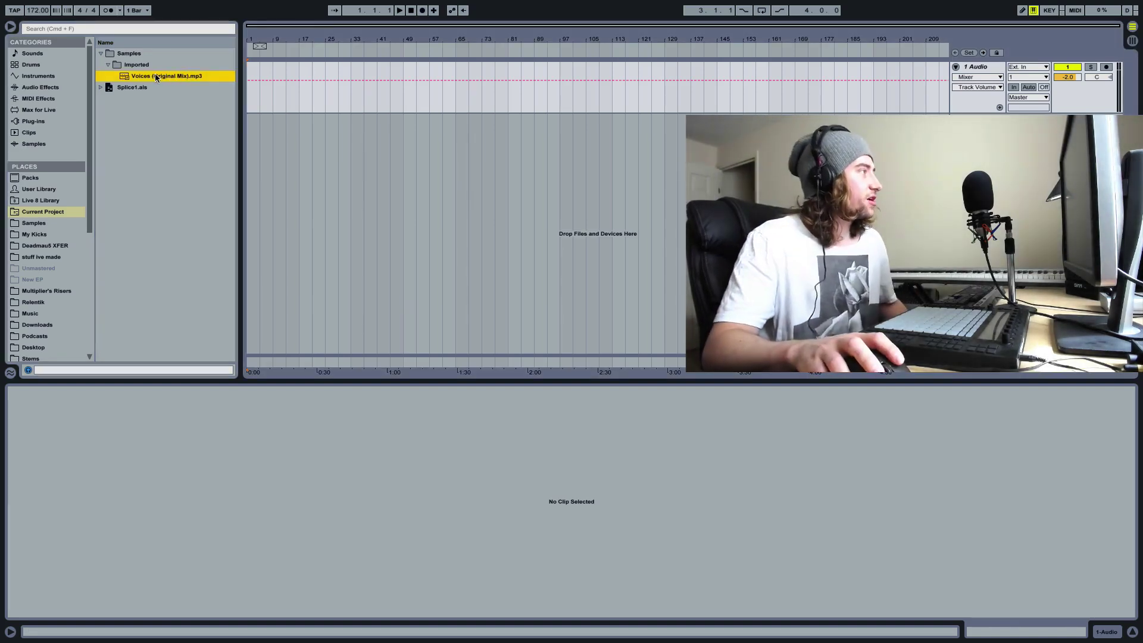
{"action": "left_click_drag", "start_coordinate": [132, 77], "coordinate": [249, 79]}
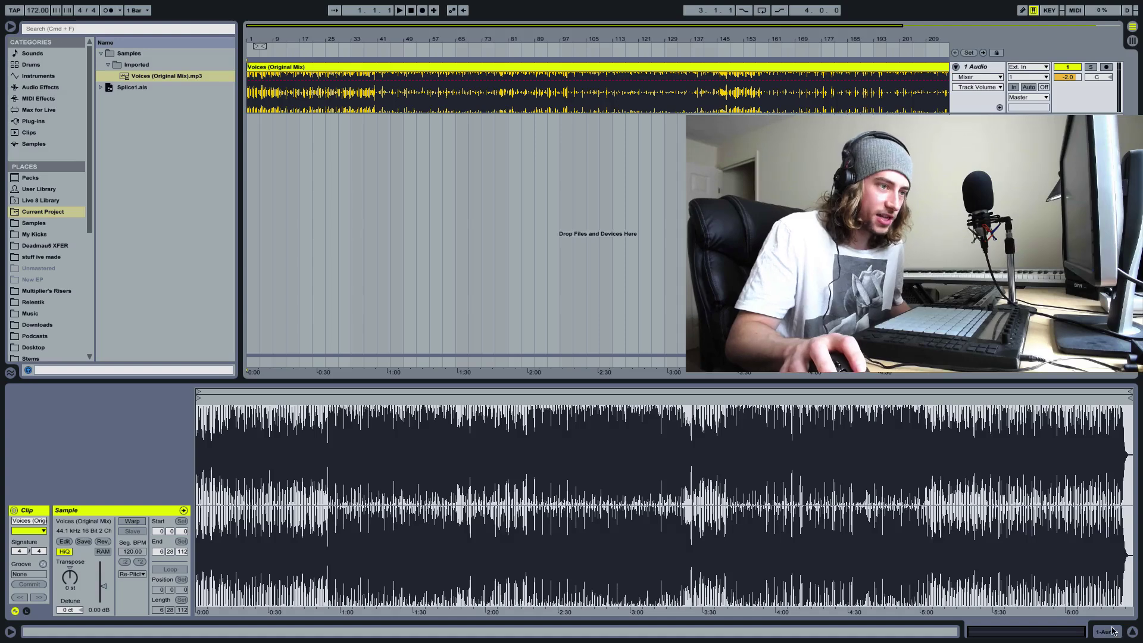
{"action": "left_click", "coordinate": [1132, 633]}
{"action": "left_click", "coordinate": [1133, 633]}
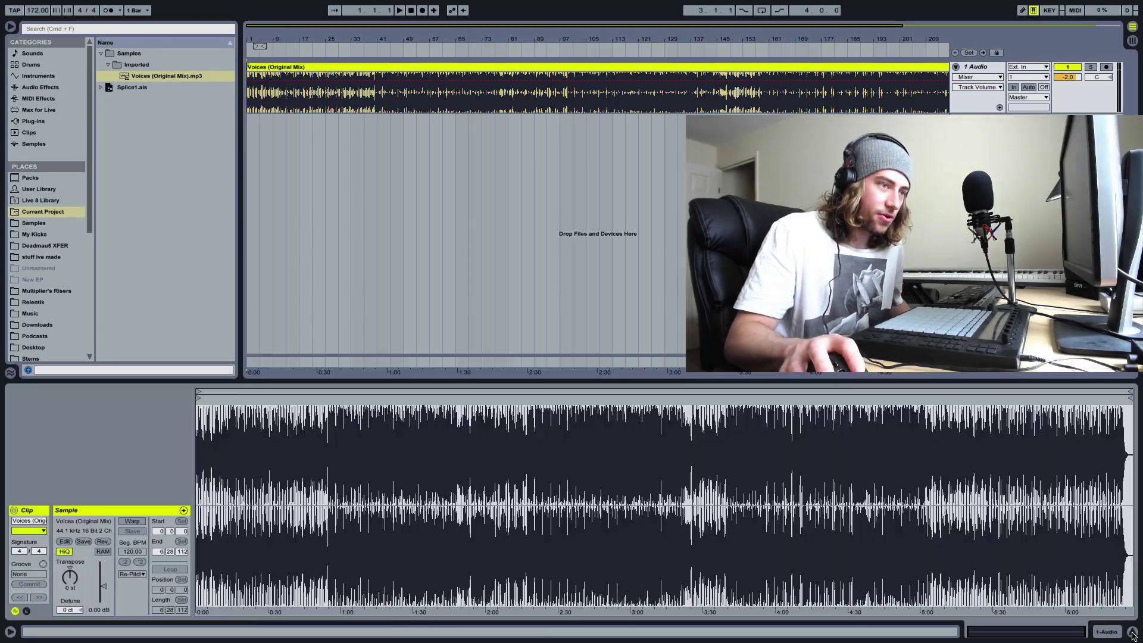
{"action": "left_click", "coordinate": [1133, 634]}
{"action": "left_click", "coordinate": [1133, 633]}
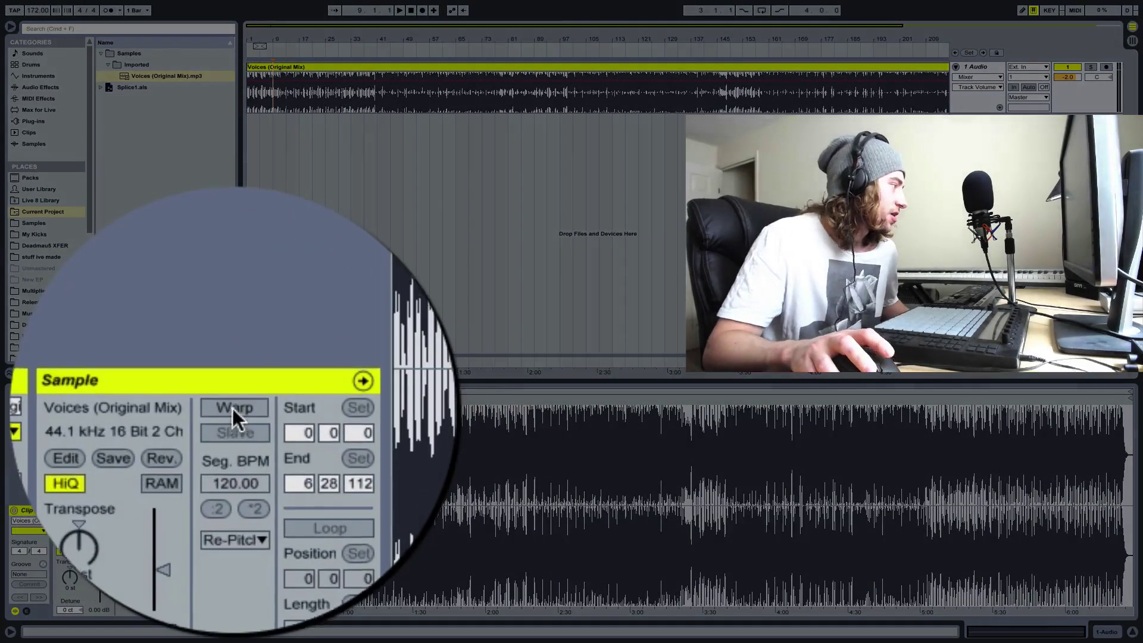
{"action": "left_click", "coordinate": [233, 409]}
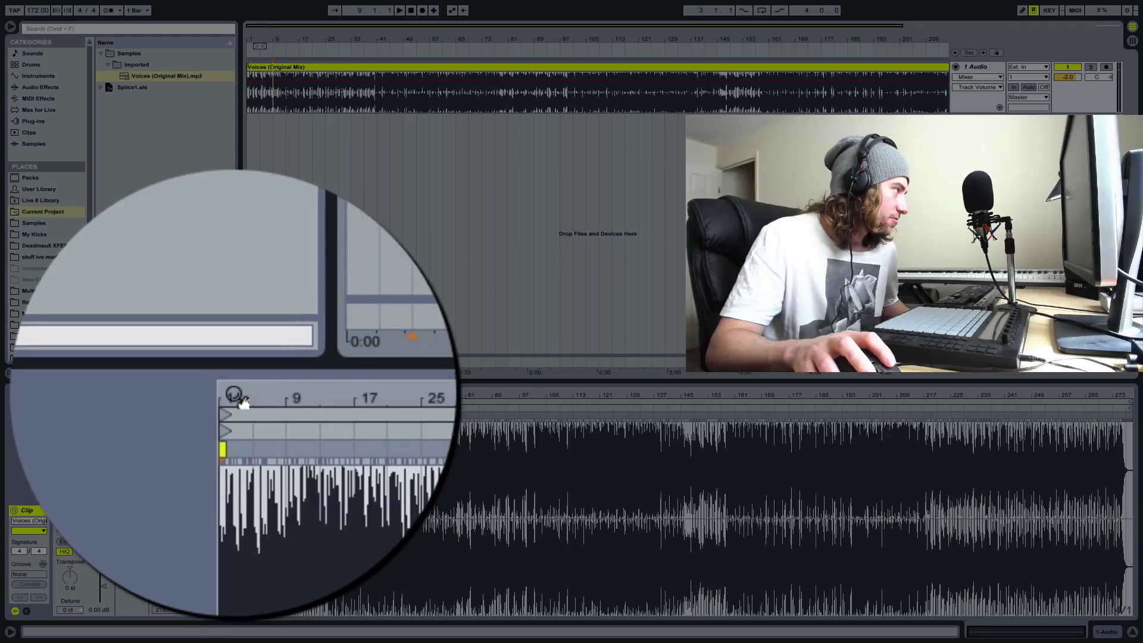
Try adding warp markers on the transients just before bar 2 and at 2.3, and shift both along the grid
{"action": "mouse_move", "coordinate": [235, 396]}
{"action": "left_mouse_down"}
{"action": "mouse_move", "coordinate": [235, 426]}
{"action": "mouse_move", "coordinate": [234, 394]}
{"action": "left_mouse_up"}
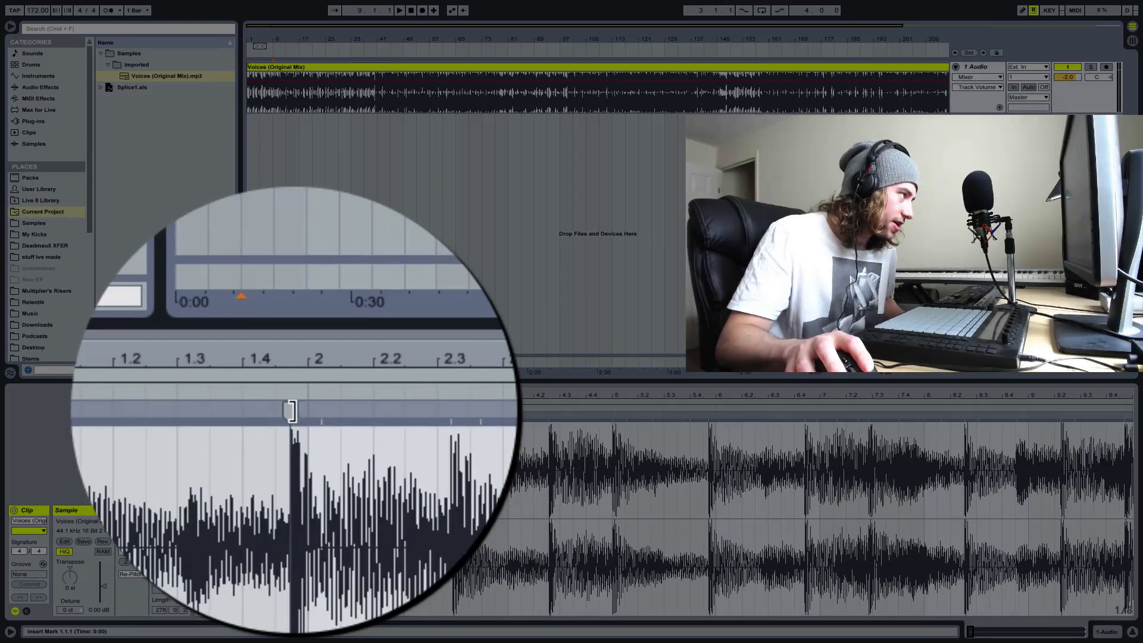
{"action": "double_click", "coordinate": [292, 410]}
{"action": "double_click", "coordinate": [357, 415]}
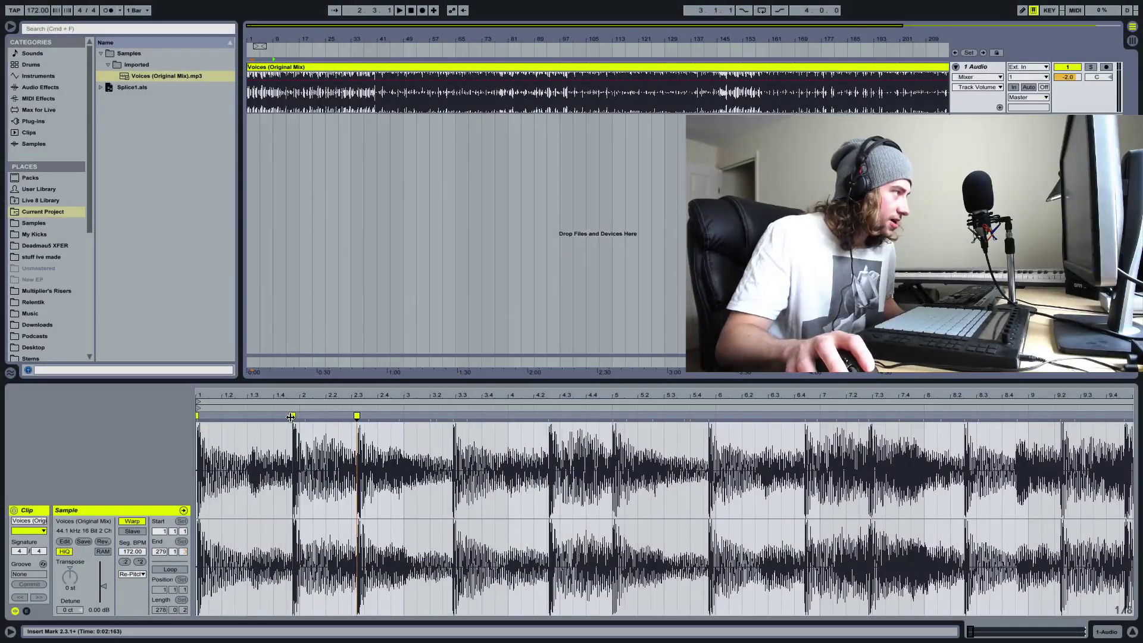
{"action": "mouse_move", "coordinate": [291, 416]}
{"action": "left_mouse_down"}
{"action": "mouse_move", "coordinate": [234, 417]}
{"action": "mouse_move", "coordinate": [326, 424]}
{"action": "mouse_move", "coordinate": [233, 417]}
{"action": "mouse_move", "coordinate": [324, 420]}
{"action": "mouse_move", "coordinate": [247, 417]}
{"action": "left_mouse_up"}
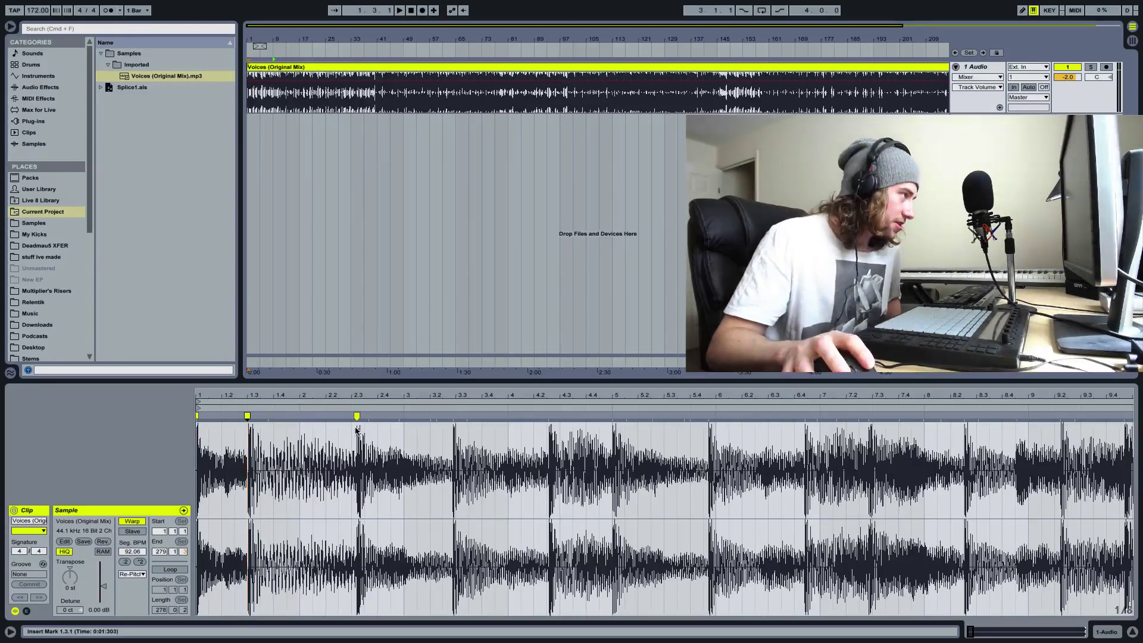
{"action": "mouse_move", "coordinate": [357, 416]}
{"action": "left_mouse_down"}
{"action": "mouse_move", "coordinate": [599, 415]}
{"action": "mouse_move", "coordinate": [338, 415]}
{"action": "left_mouse_up"}
{"action": "double_click", "coordinate": [247, 416]}
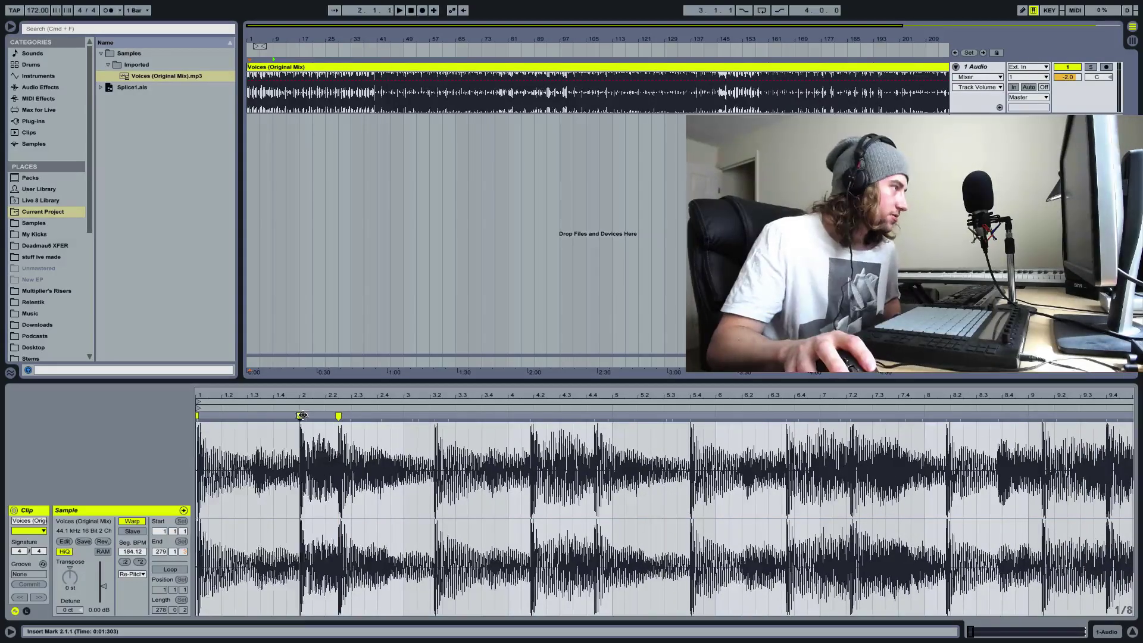
Undo the trial warp marker moves and additions
{"action": "key", "text": "super+z"}
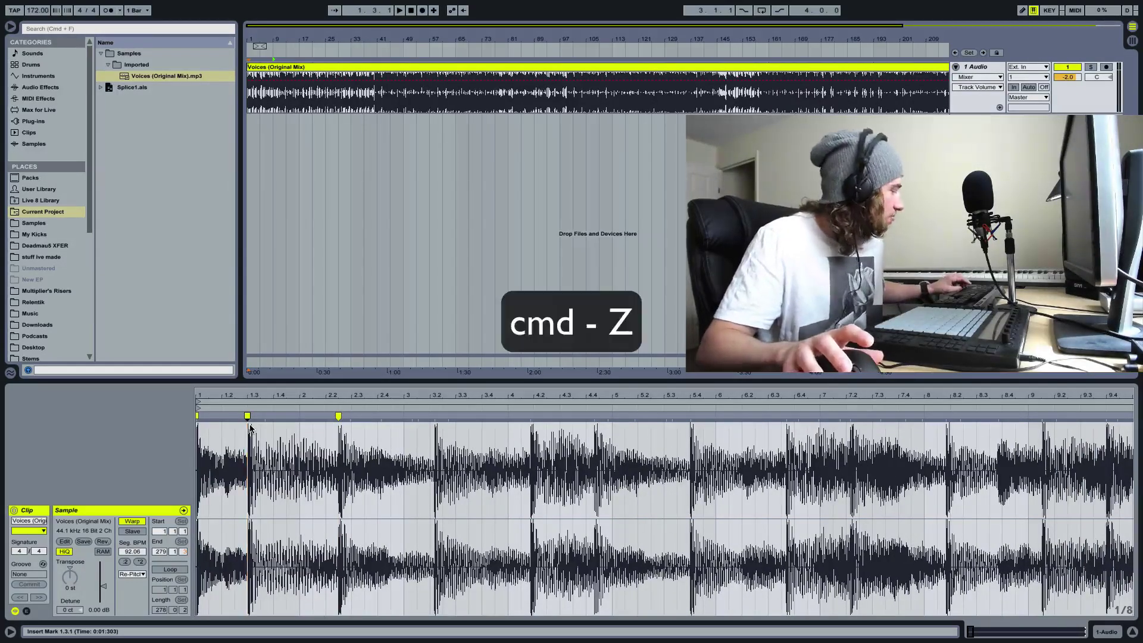
{"action": "key", "text": "super+z"}
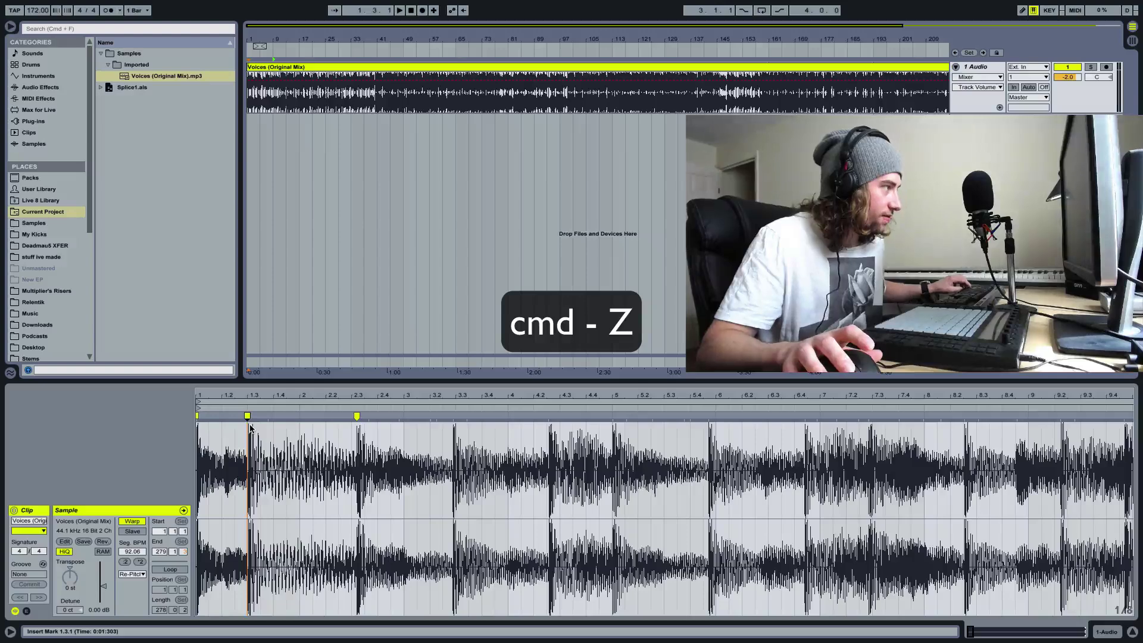
{"action": "key", "text": "super+z"}
{"action": "key", "text": "super+z"}
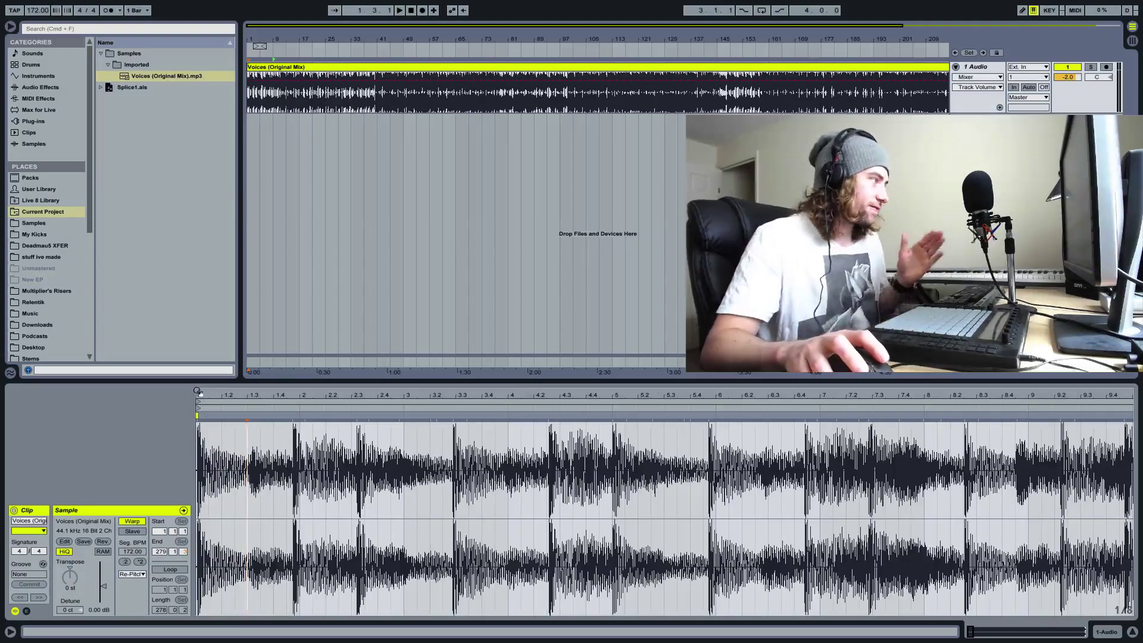
Add a warp marker exactly on the clip's first transient and align it to 1.1.1
{"action": "left_click_drag", "start_coordinate": [198, 392], "coordinate": [198, 351]}
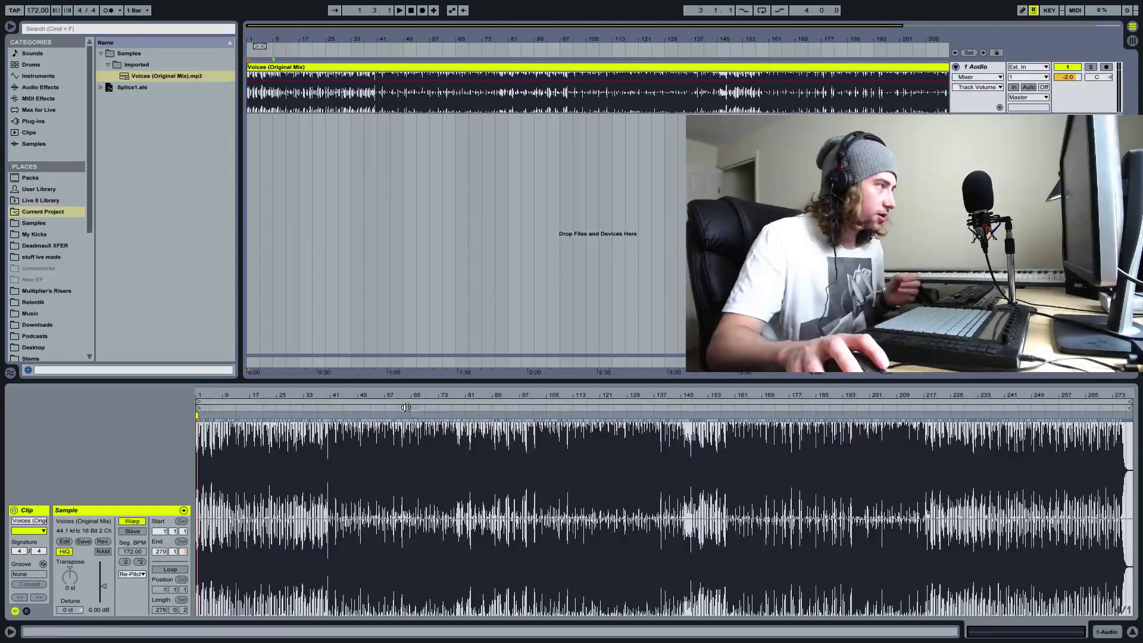
{"action": "left_click_drag", "start_coordinate": [205, 391], "coordinate": [205, 461]}
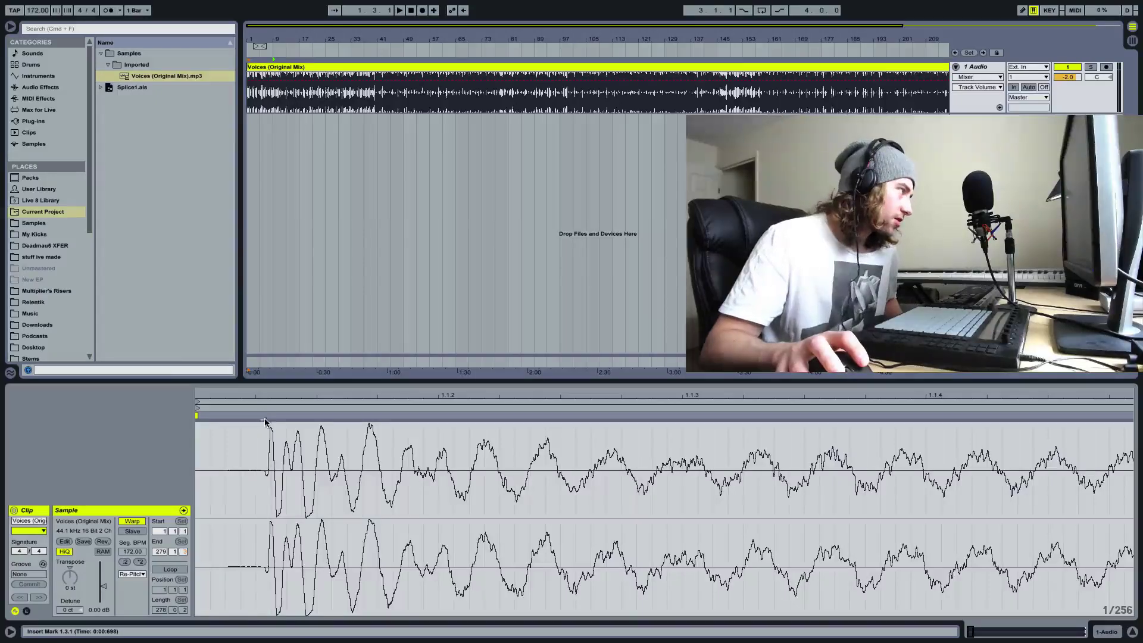
{"action": "left_click", "coordinate": [260, 415]}
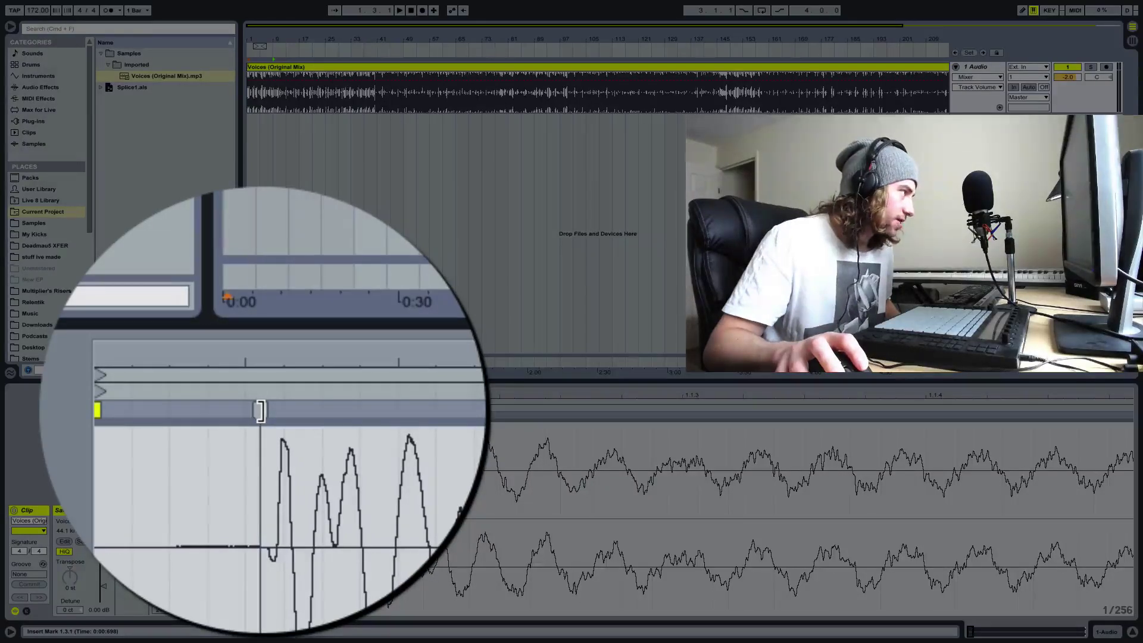
{"action": "double_click", "coordinate": [260, 411]}
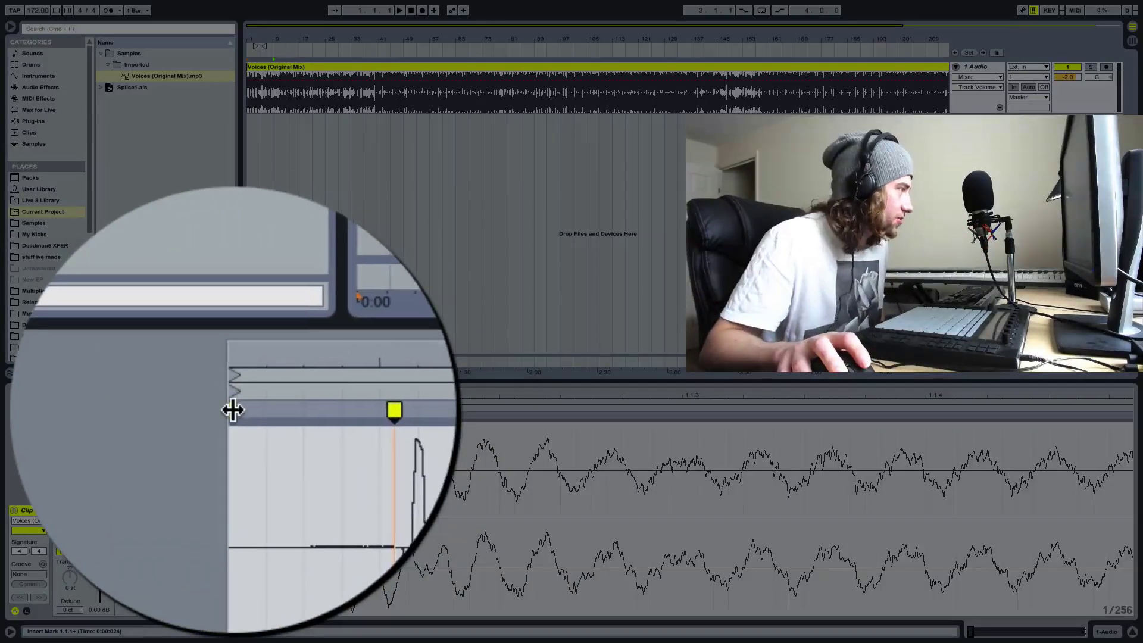
{"action": "left_click_drag", "start_coordinate": [233, 395], "coordinate": [233, 398]}
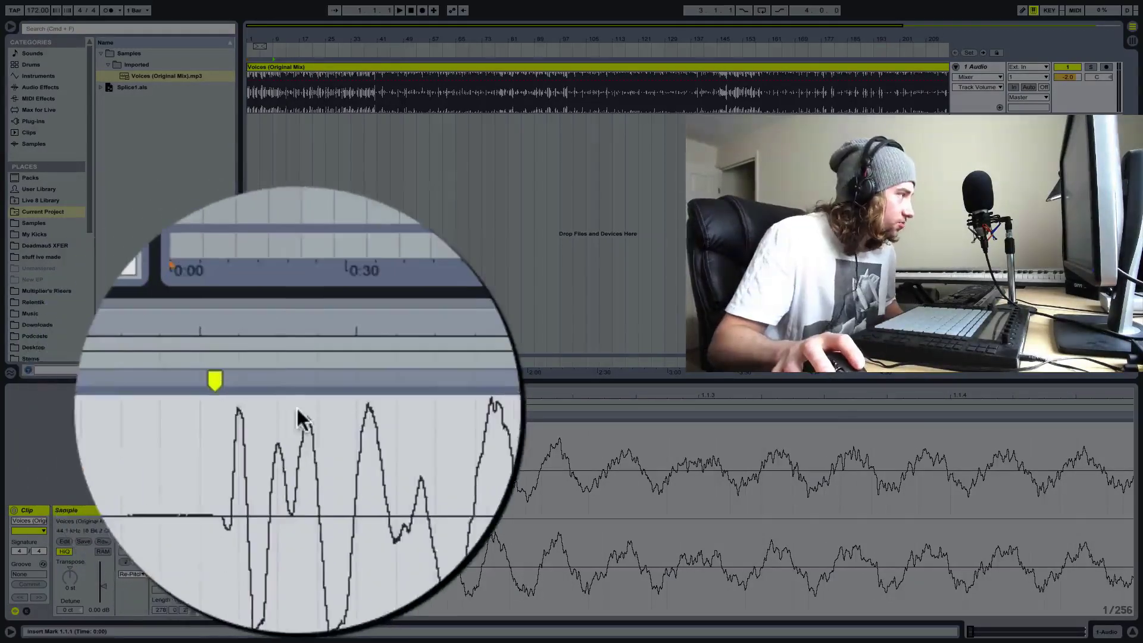
{"action": "mouse_move", "coordinate": [263, 410]}
{"action": "left_mouse_down"}
{"action": "mouse_move", "coordinate": [200, 410]}
{"action": "mouse_move", "coordinate": [204, 360]}
{"action": "left_mouse_up"}
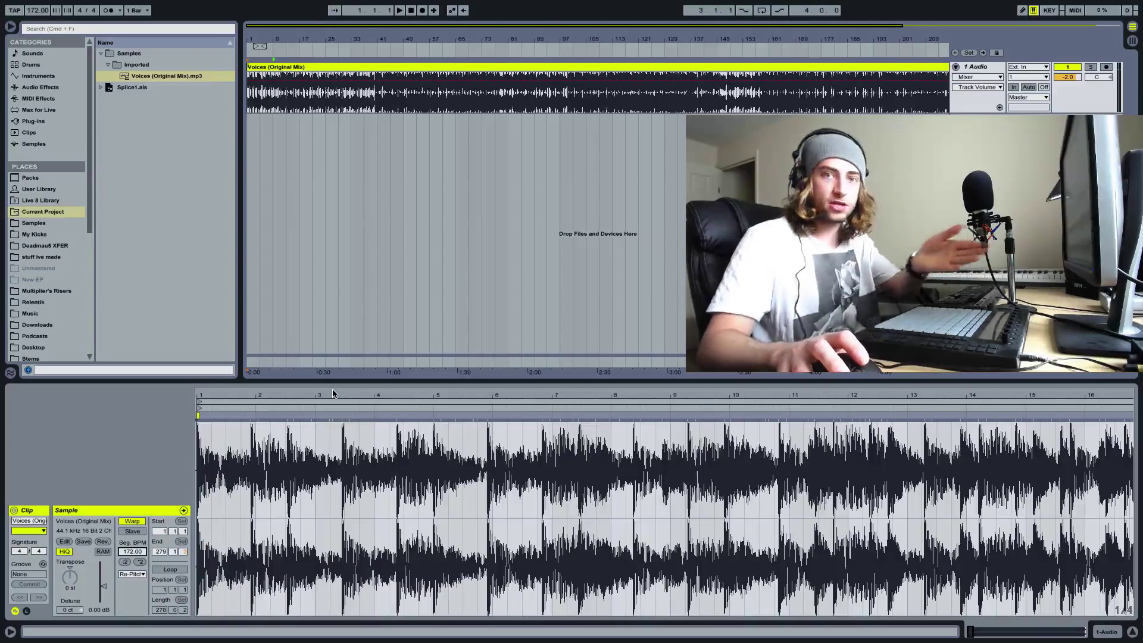
Set the segment tempo of the clip's first warp marker to 140 BPM
{"action": "left_click", "coordinate": [203, 415]}
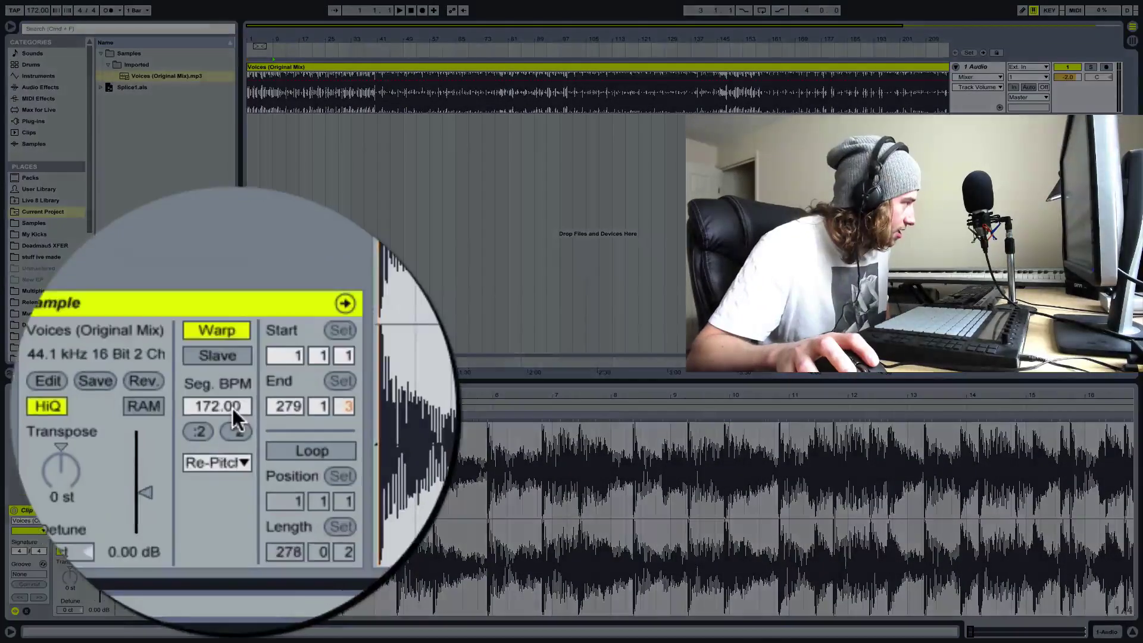
{"action": "left_click", "coordinate": [232, 409]}
{"action": "type", "text": "140"}
{"action": "key", "text": "Return"}
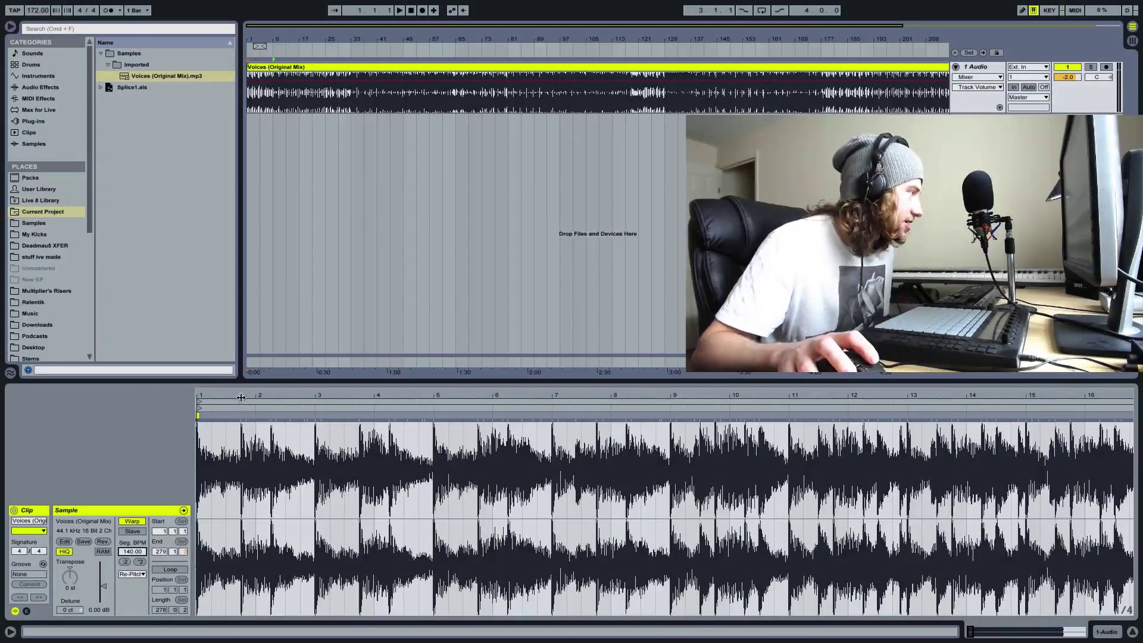
Examine how the clip's transients line up with the grid in the opening bars and at bar 129
{"action": "mouse_move", "coordinate": [243, 398]}
{"action": "left_mouse_down"}
{"action": "mouse_move", "coordinate": [243, 387]}
{"action": "mouse_move", "coordinate": [244, 404]}
{"action": "mouse_move", "coordinate": [222, 397]}
{"action": "left_mouse_up"}
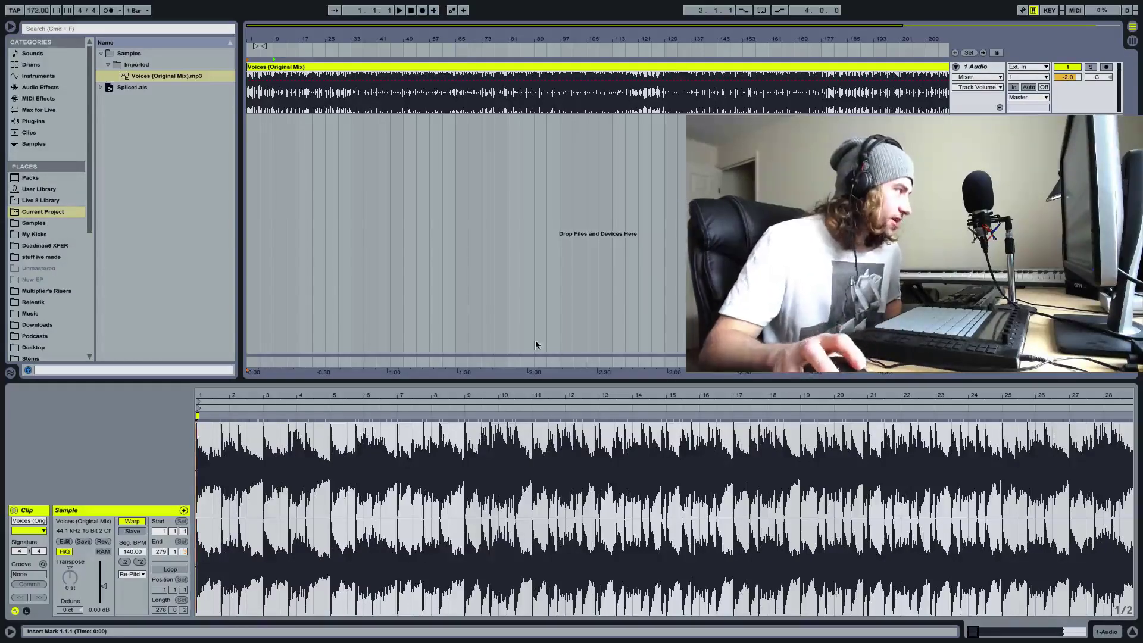
{"action": "left_click_drag", "start_coordinate": [216, 398], "coordinate": [216, 494]}
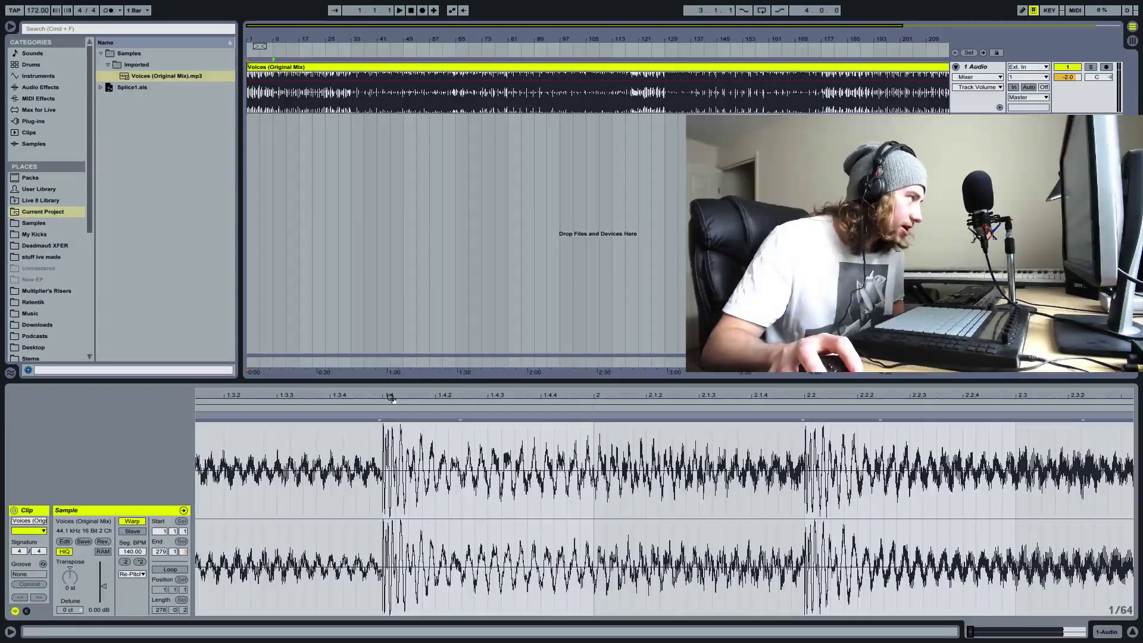
{"action": "left_click_drag", "start_coordinate": [388, 397], "coordinate": [389, 334]}
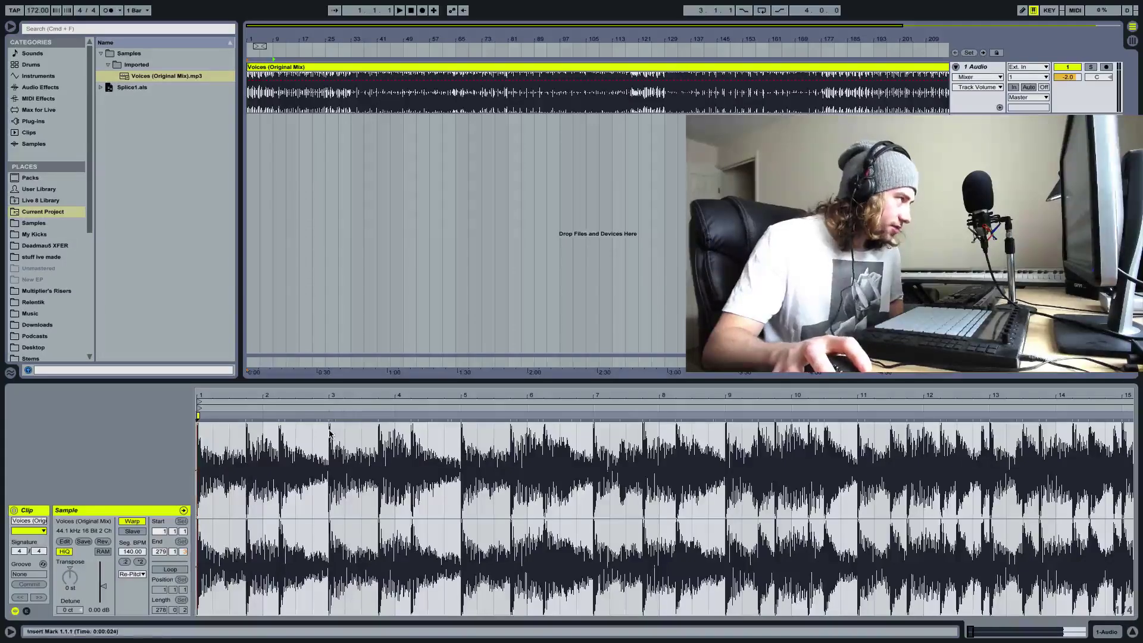
{"action": "left_click_drag", "start_coordinate": [997, 398], "coordinate": [886, 373]}
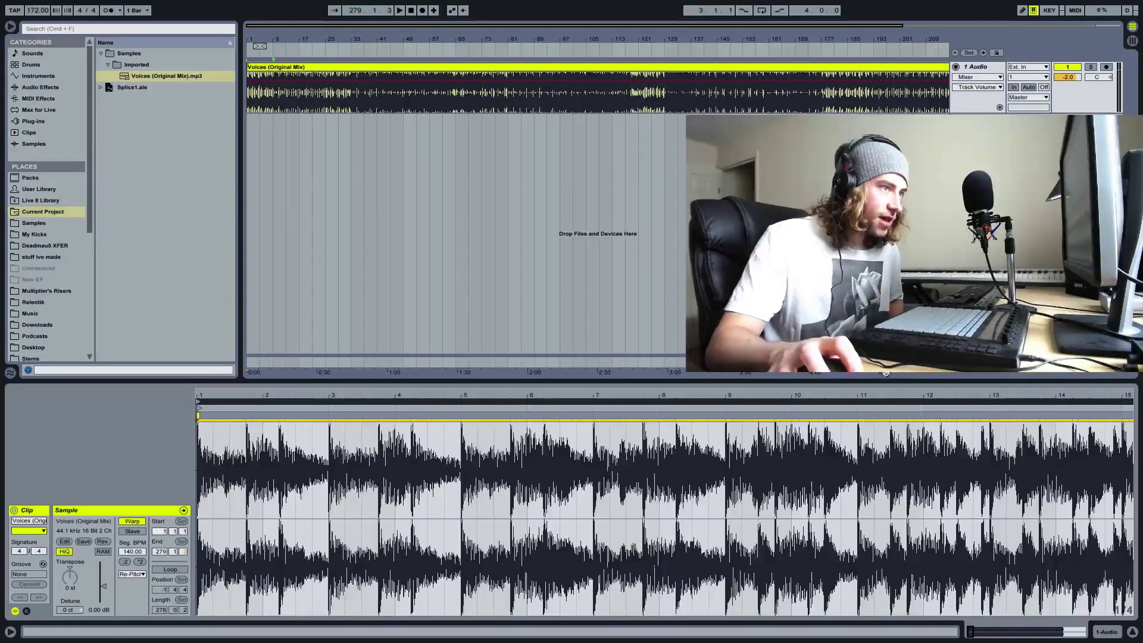
{"action": "double_click", "coordinate": [900, 395]}
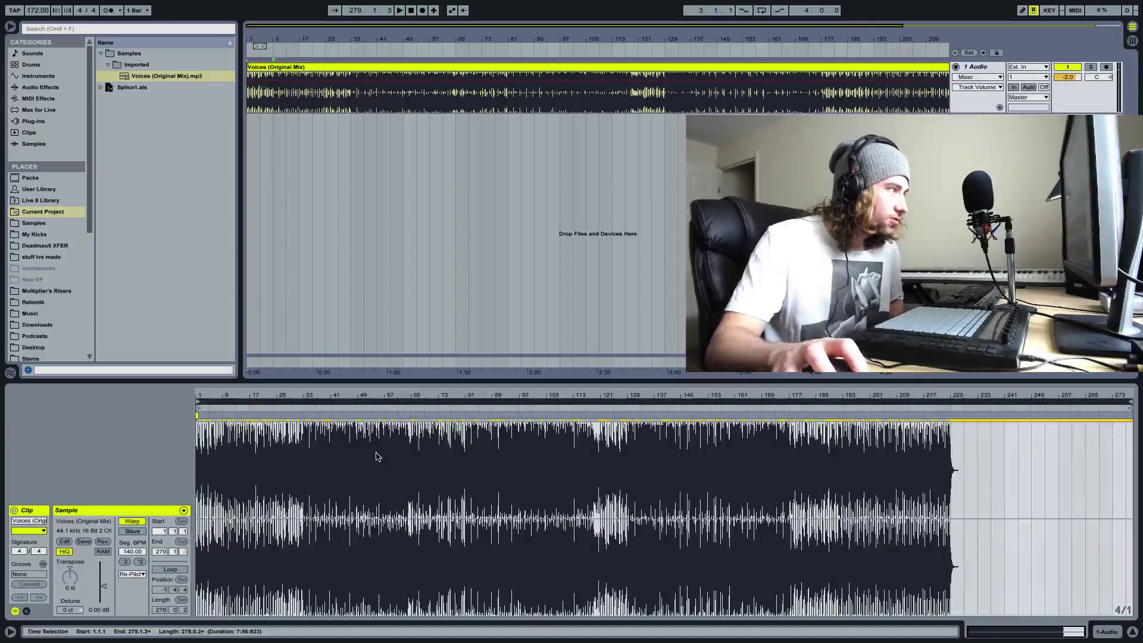
{"action": "key", "text": "super+a"}
{"action": "left_click", "coordinate": [451, 455]}
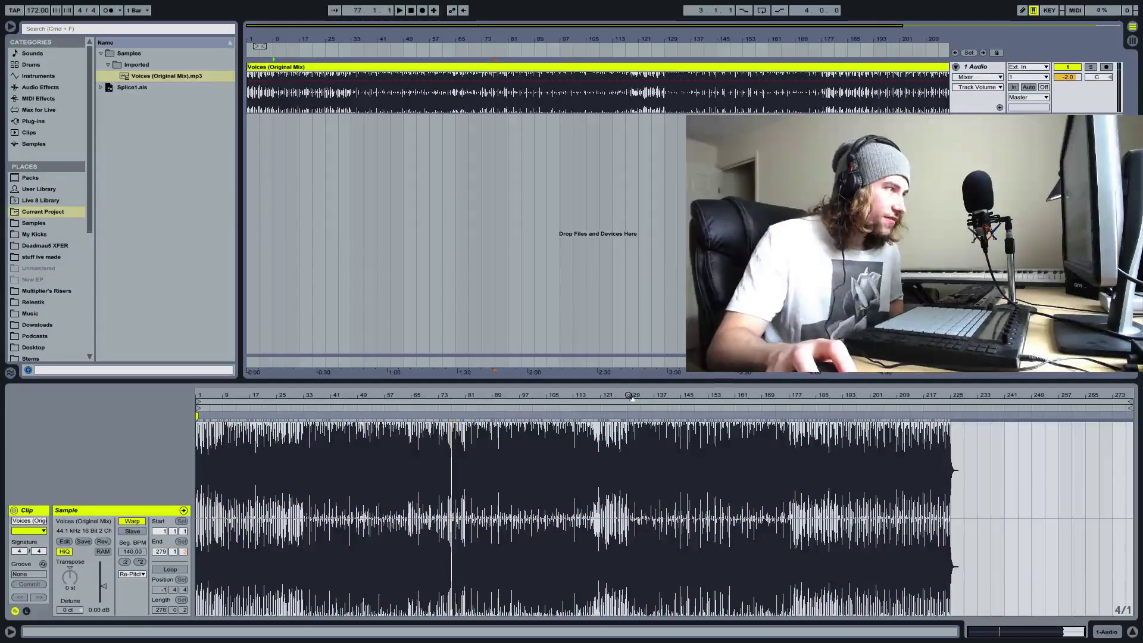
{"action": "left_click_drag", "start_coordinate": [636, 396], "coordinate": [636, 640]}
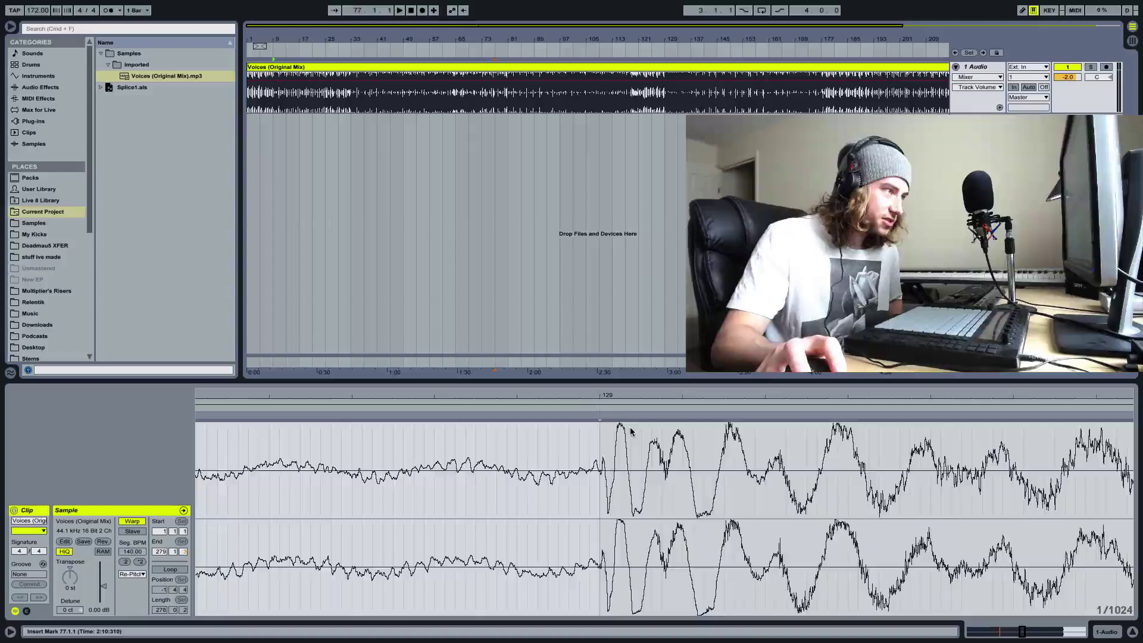
{"action": "left_click_drag", "start_coordinate": [605, 395], "coordinate": [605, 309]}
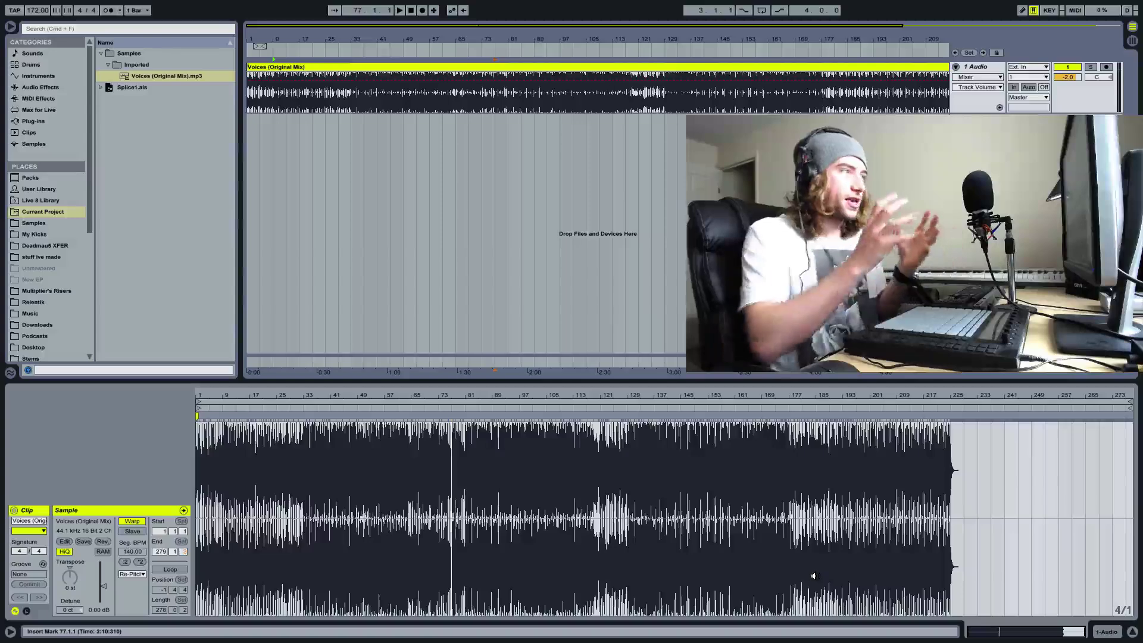
Set the project tempo to 140 BPM
{"action": "left_click_drag", "start_coordinate": [37, 11], "coordinate": [37, 30]}
{"action": "type", "text": "140"}
{"action": "key", "text": "Return"}
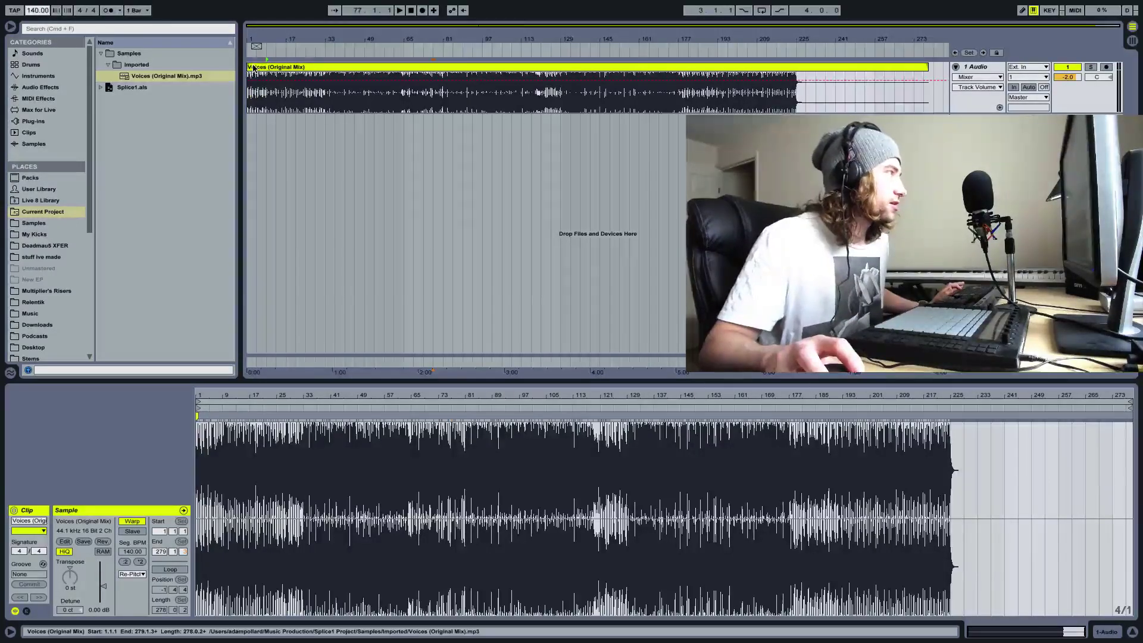
Play the warped track from the start while raising the project tempo to 241 BPM and lowering it to 210 BPM
{"action": "left_click", "coordinate": [250, 103]}
{"action": "key", "text": "space"}
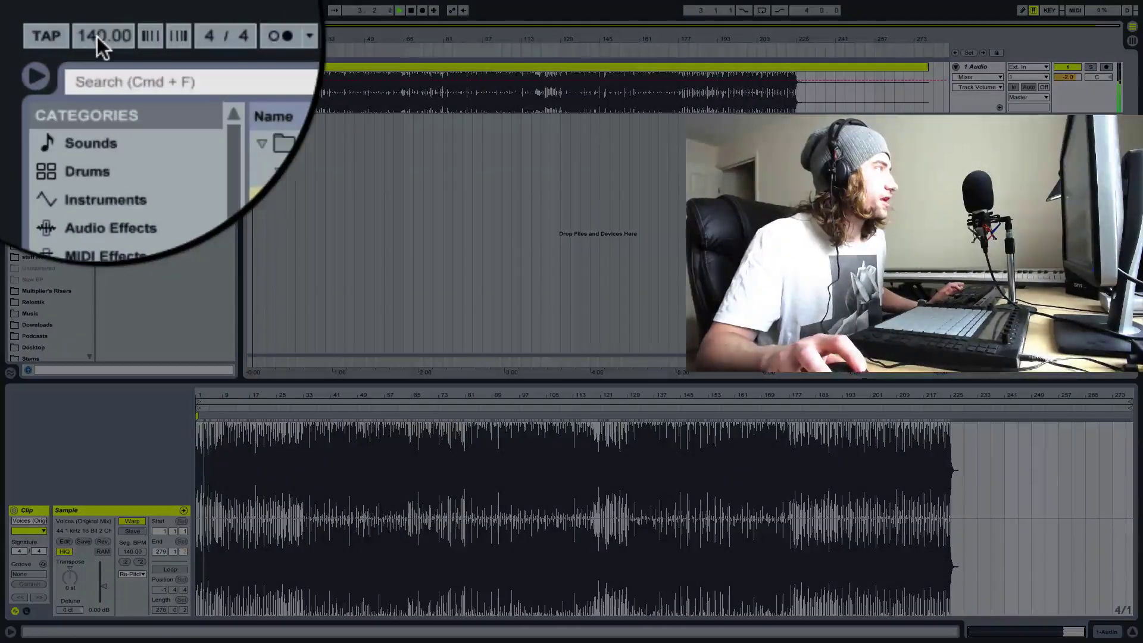
{"action": "left_click_drag", "start_coordinate": [98, 36], "coordinate": [98, 20]}
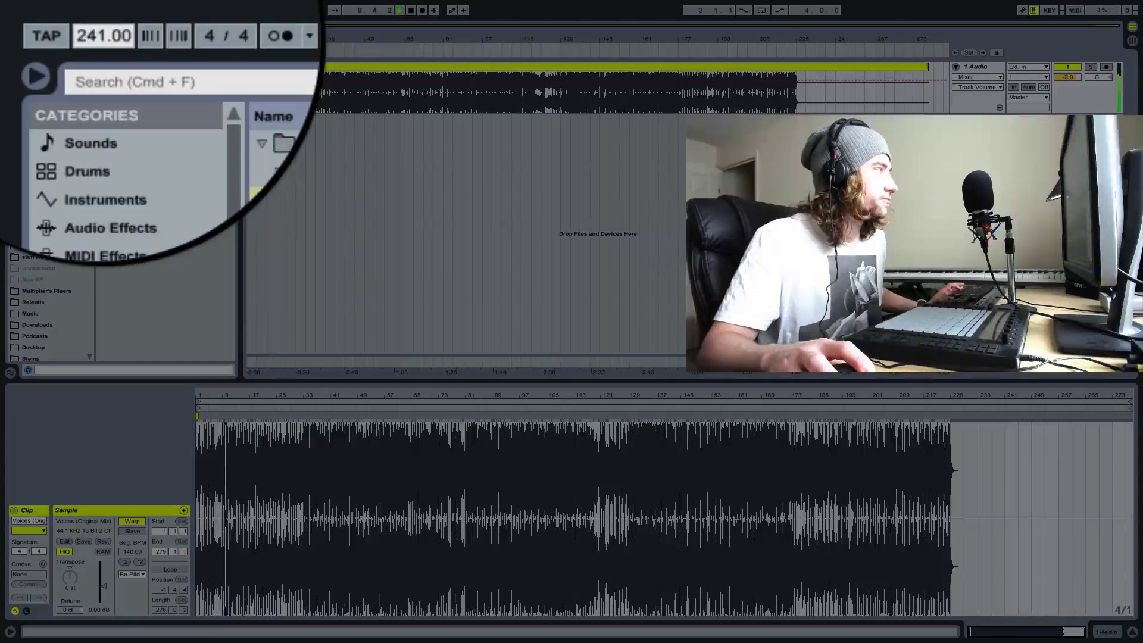
{"action": "left_click_drag", "start_coordinate": [97, 35], "coordinate": [97, 45]}
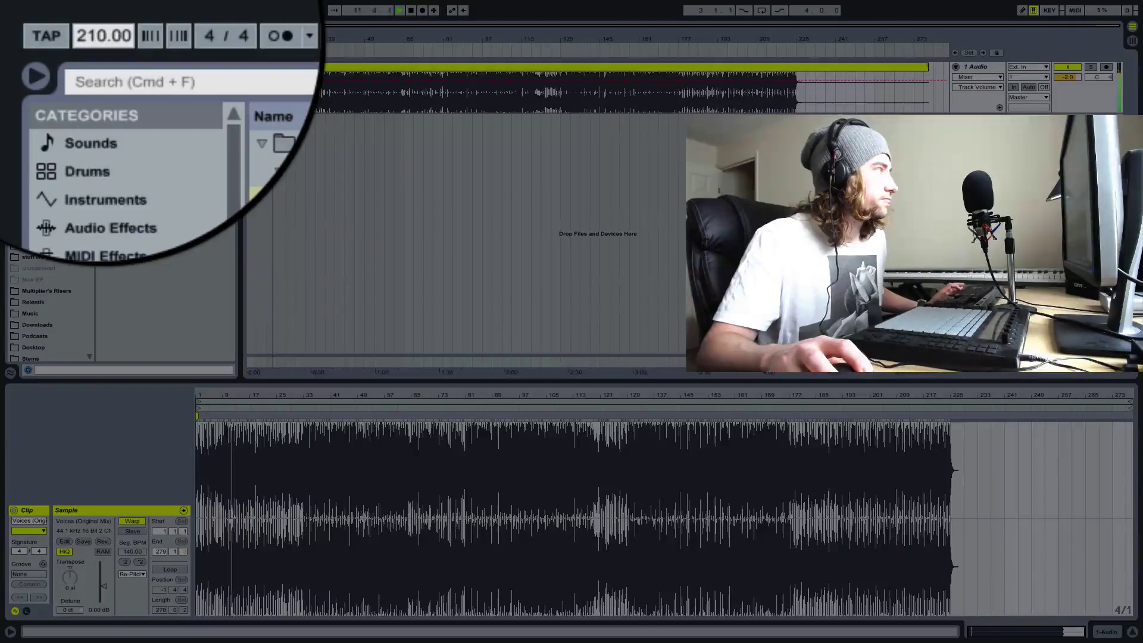